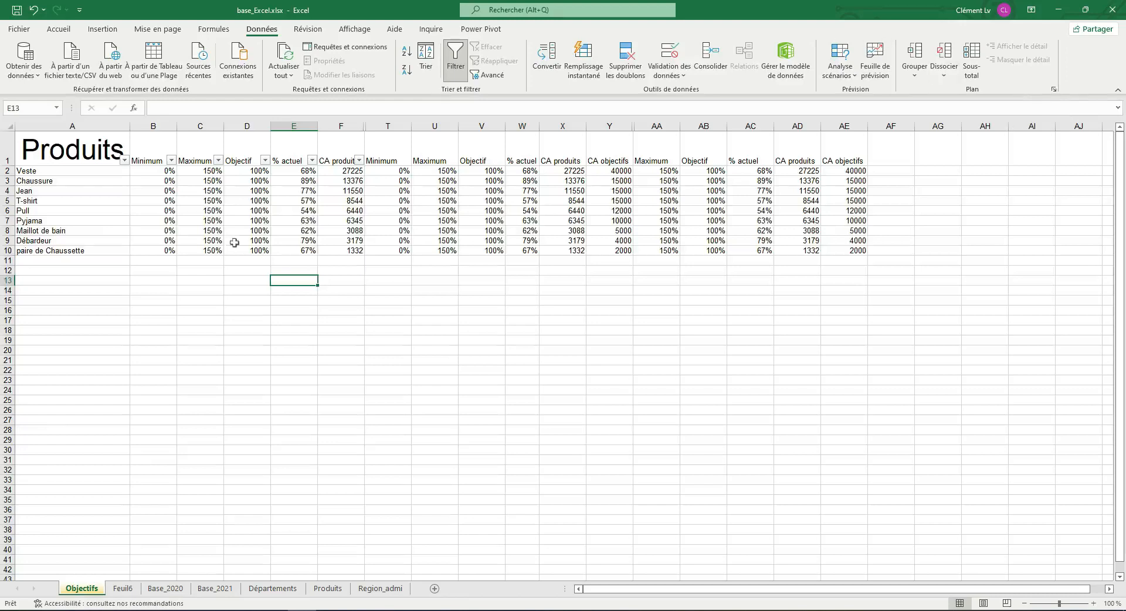
{"action": "left_click", "coordinate": [199, 301]}
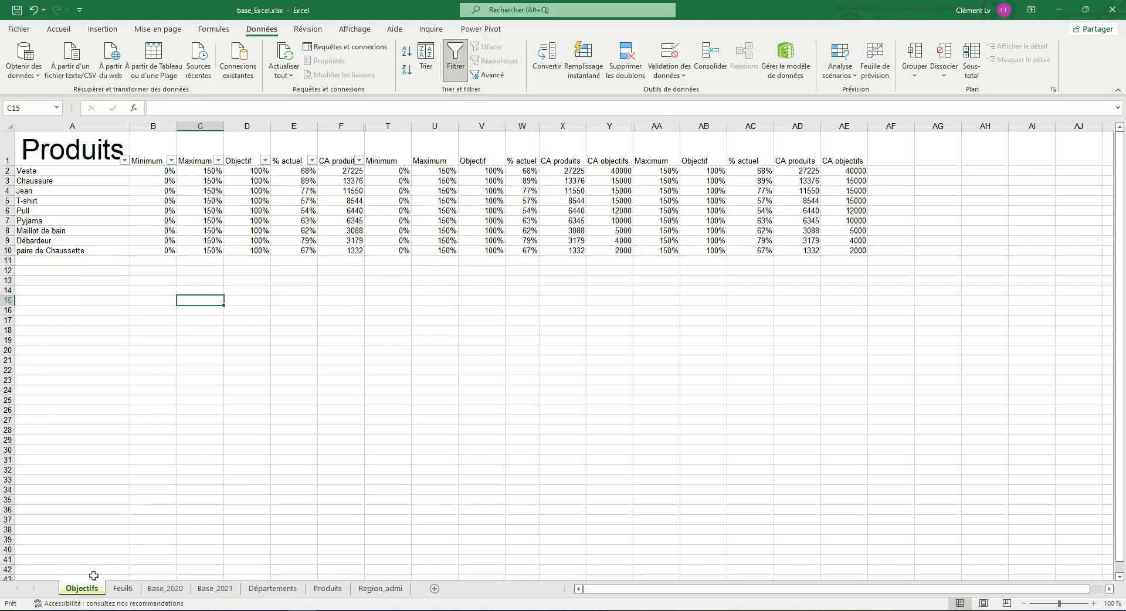
{"action": "left_click", "coordinate": [405, 321]}
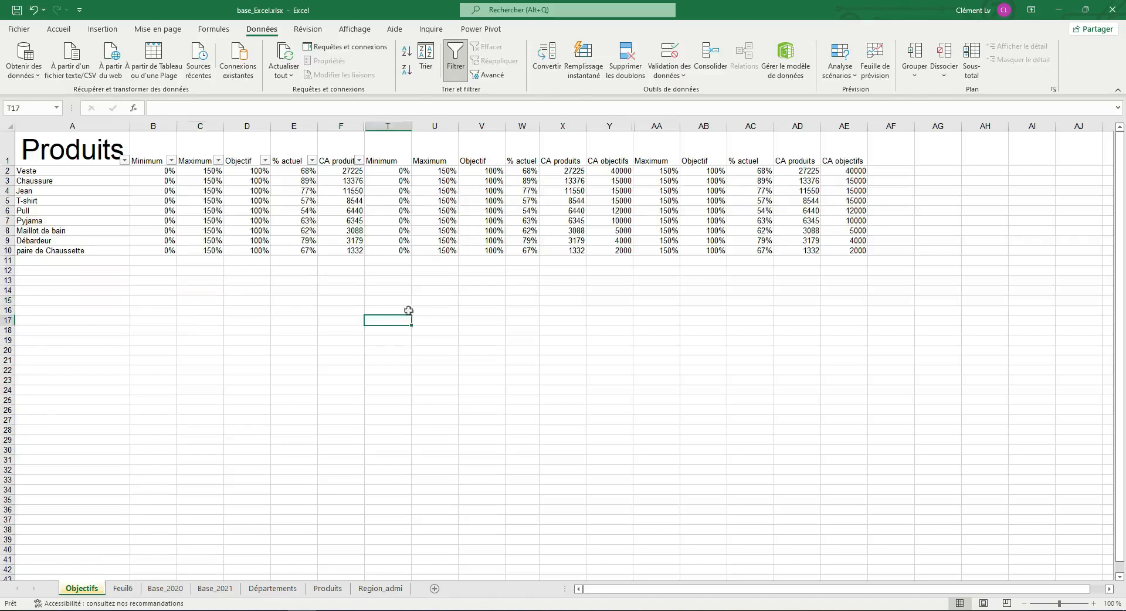
{"action": "left_click", "coordinate": [480, 155]}
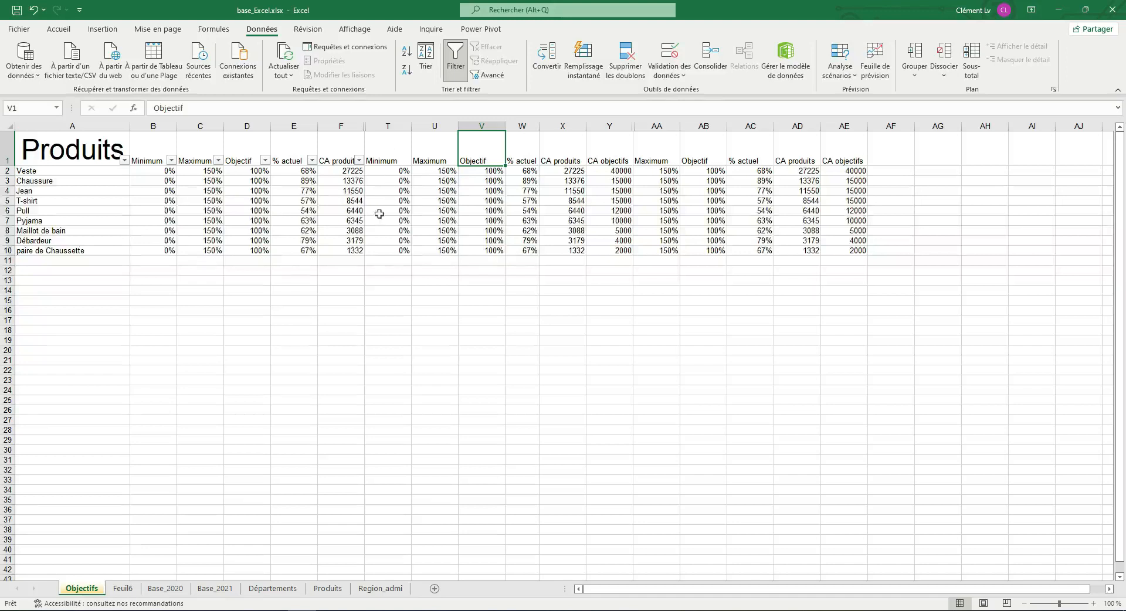
Step: Remove the filter from the header row of the product table
{"action": "left_click", "coordinate": [343, 154]}
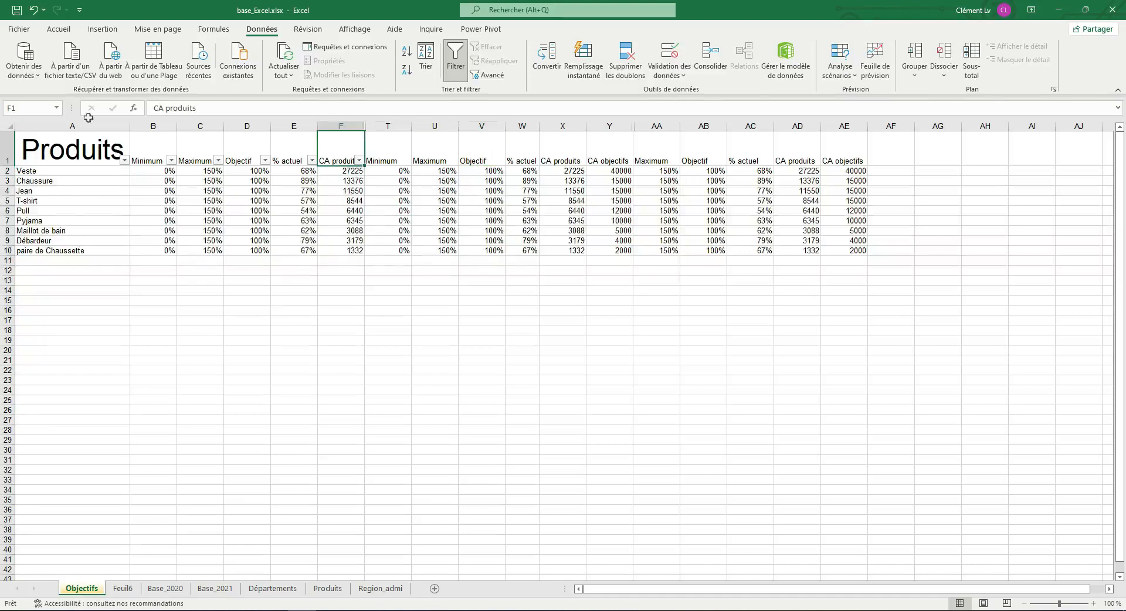
{"action": "left_click", "coordinate": [456, 57]}
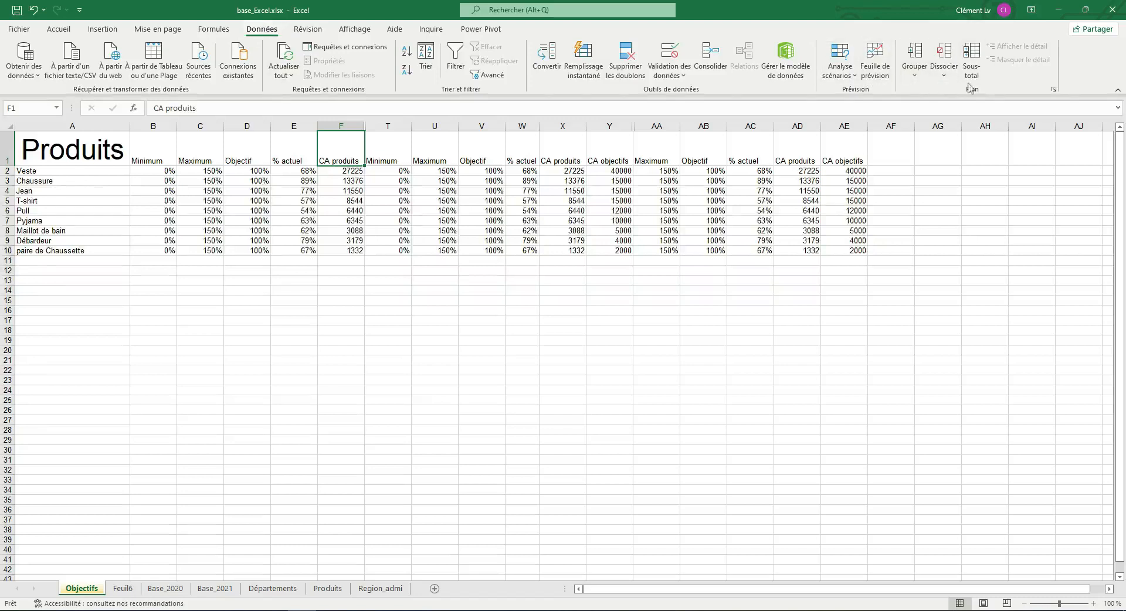
{"action": "left_click", "coordinate": [912, 75]}
{"action": "left_click", "coordinate": [946, 75]}
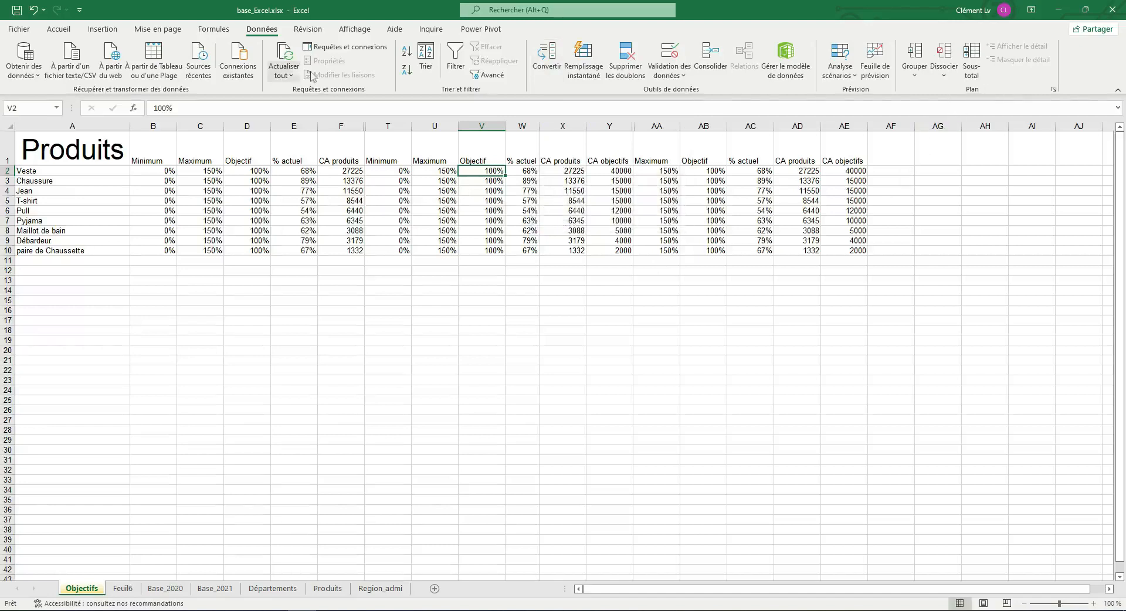
{"action": "left_click", "coordinate": [465, 241]}
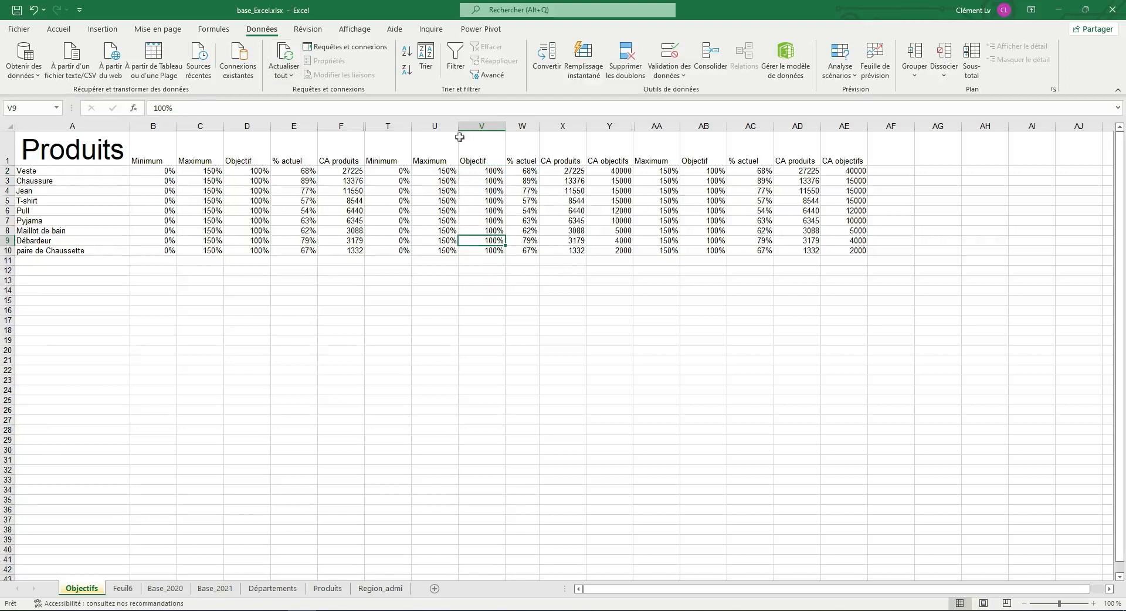
{"action": "left_click_drag", "start_coordinate": [481, 124], "coordinate": [566, 122]}
{"action": "right_click", "coordinate": [524, 125]}
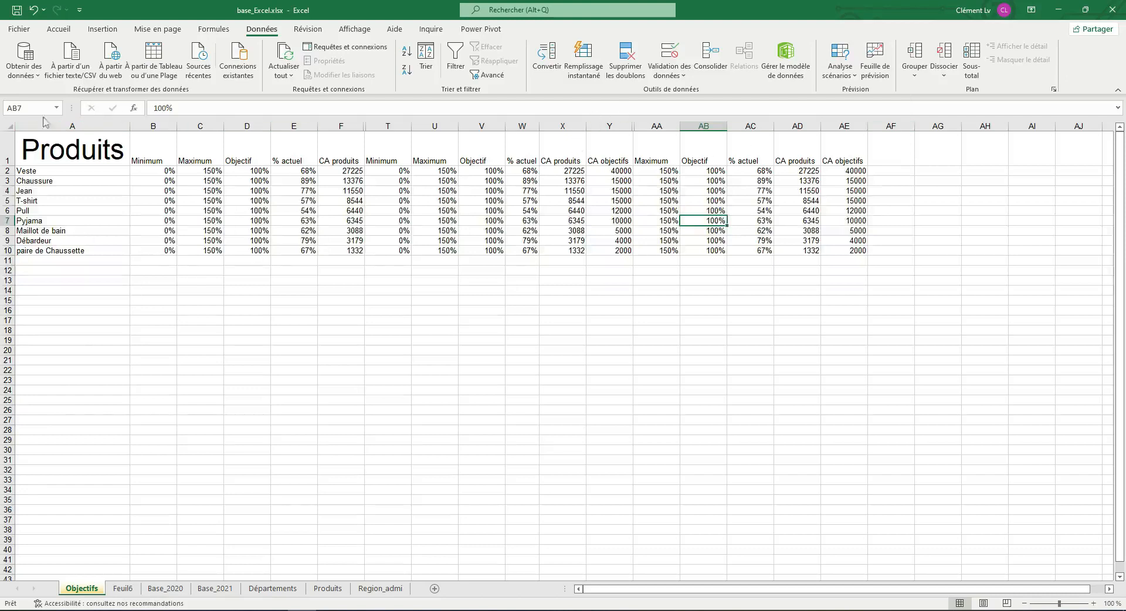
Step: Unhide all hidden columns across the whole Objectifs sheet
{"action": "left_click", "coordinate": [10, 125]}
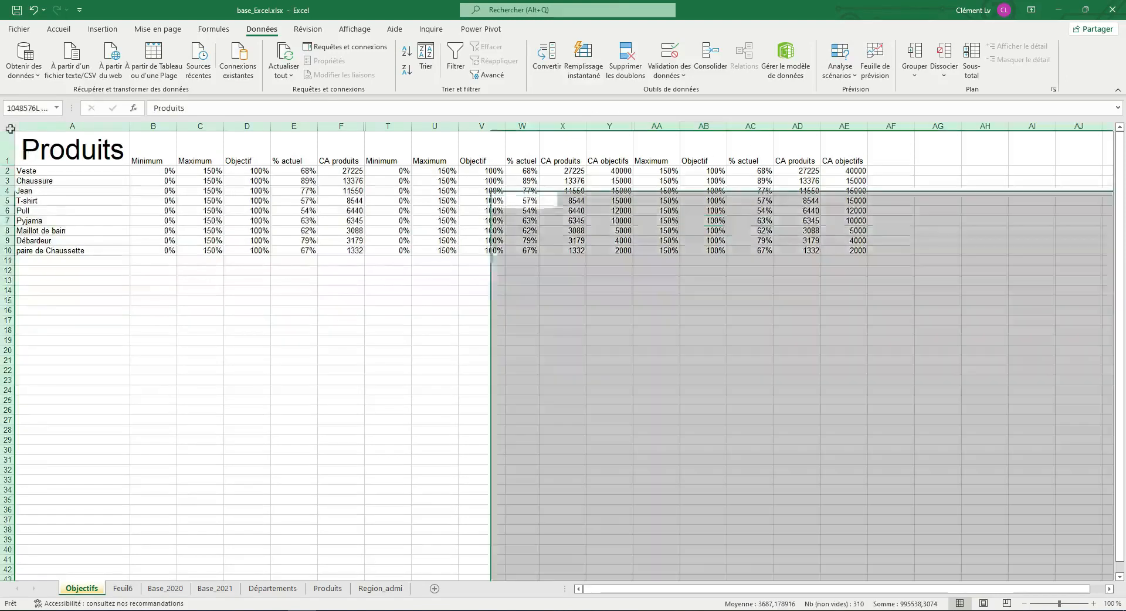
{"action": "right_click", "coordinate": [262, 126]}
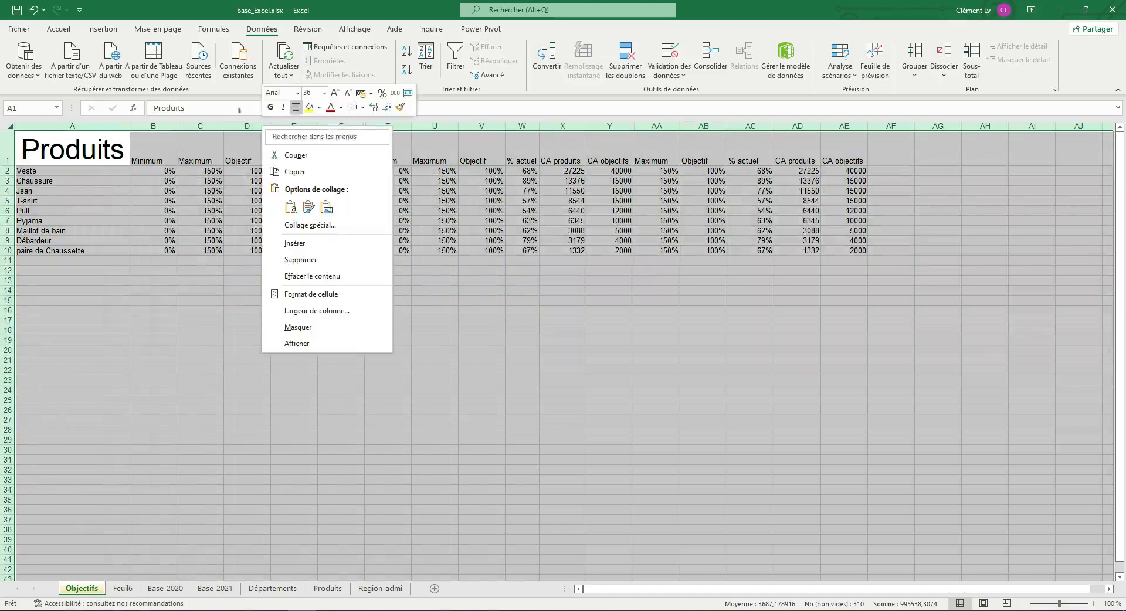
{"action": "left_click", "coordinate": [305, 343]}
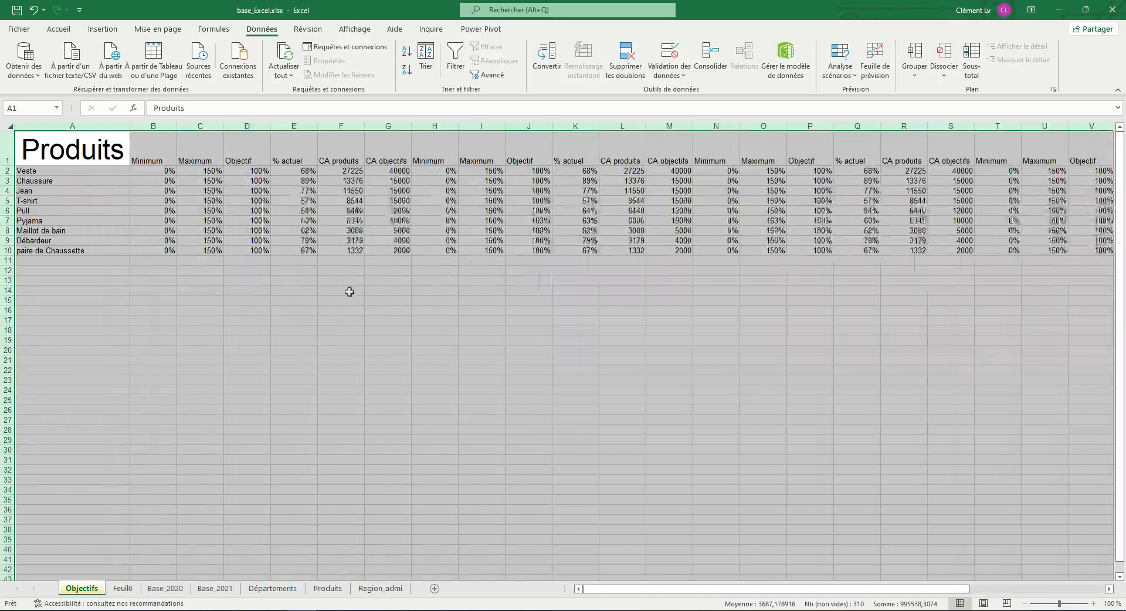
{"action": "left_click", "coordinate": [622, 260]}
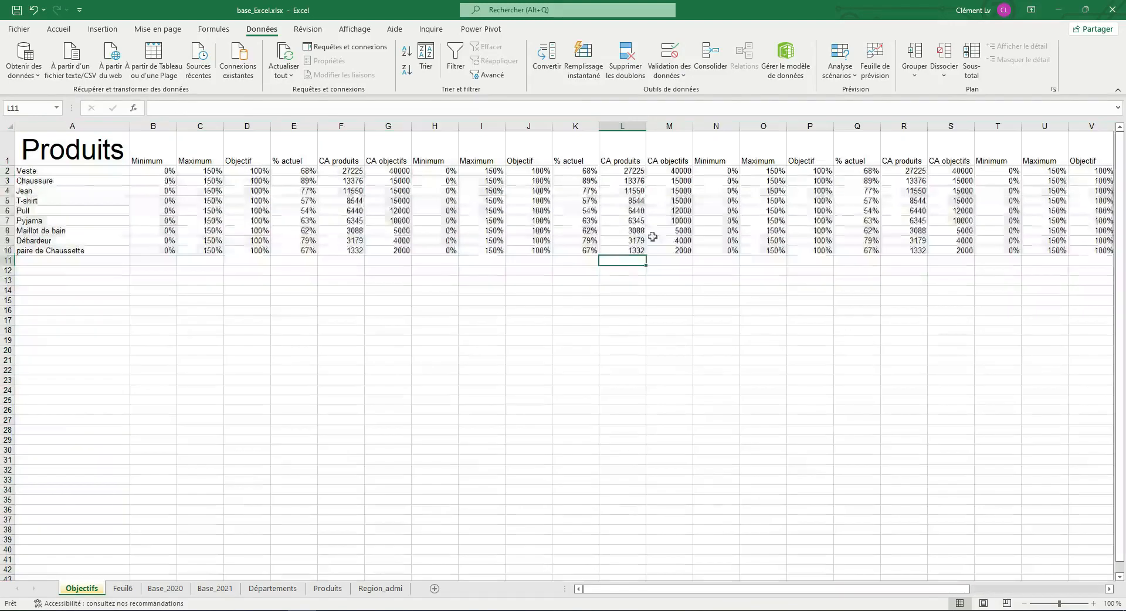
{"action": "left_click", "coordinate": [353, 319]}
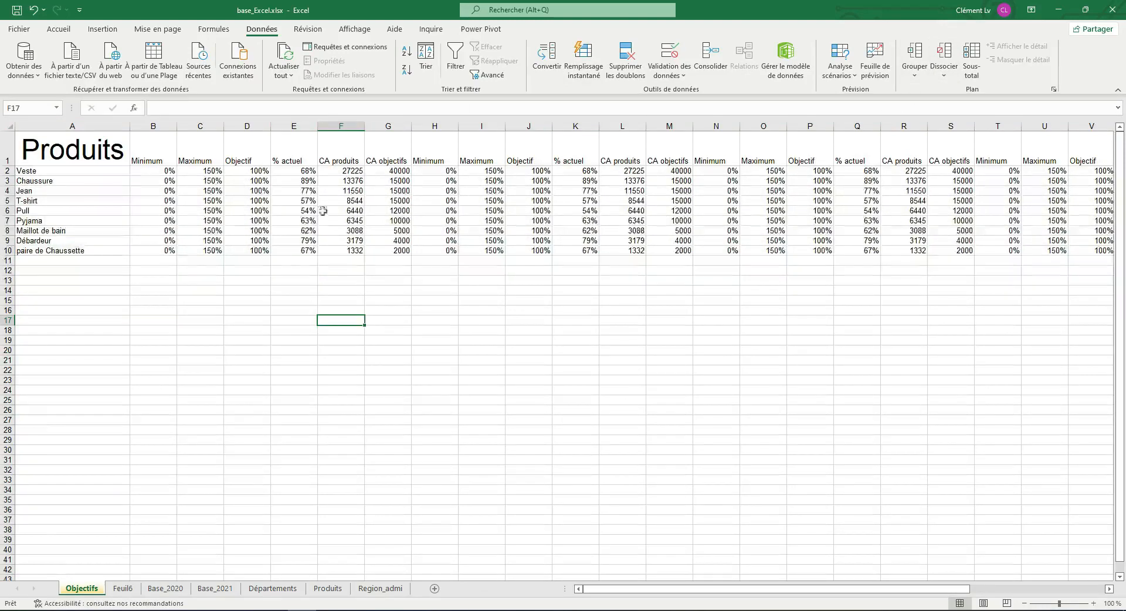
Step: Group columns B and C (Minimum and Maximum), and collapse and re-expand the group
{"action": "left_click_drag", "start_coordinate": [147, 126], "coordinate": [193, 130]}
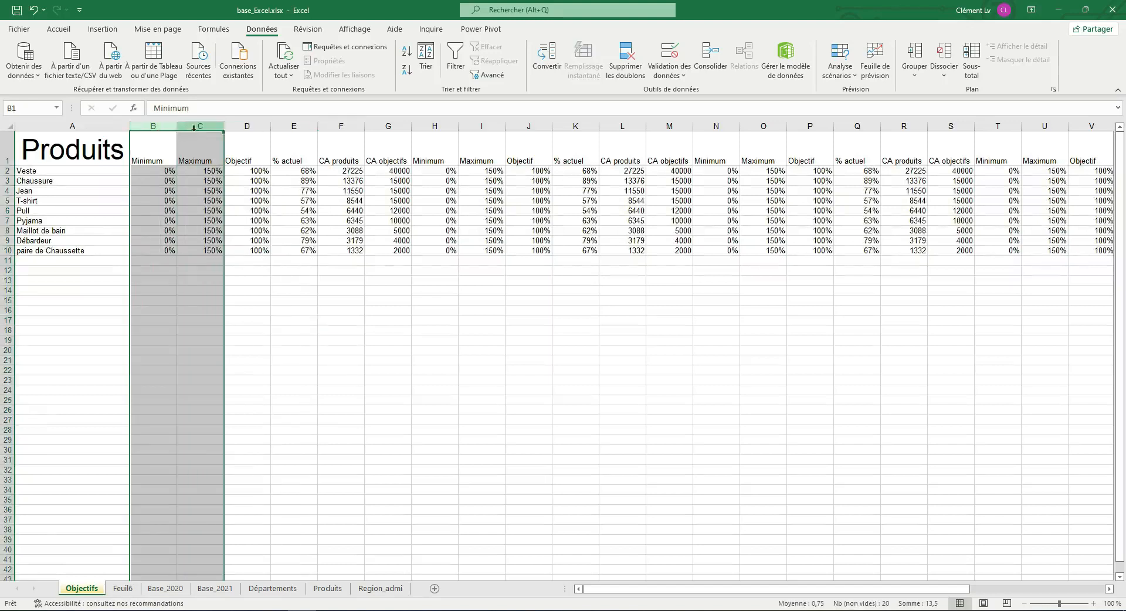
{"action": "left_click", "coordinate": [913, 76]}
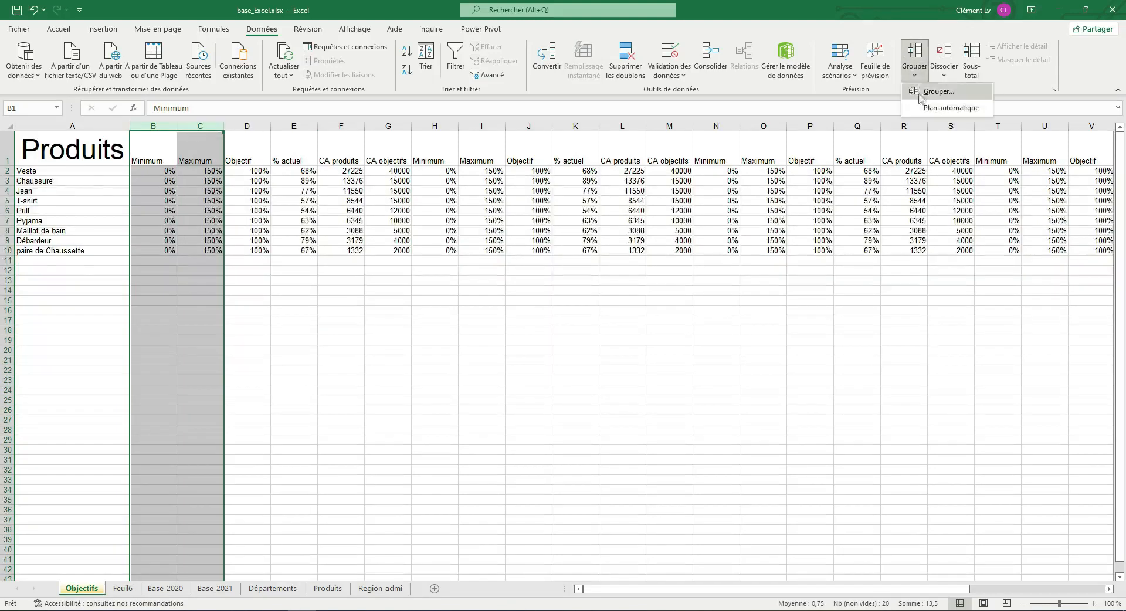
{"action": "left_click", "coordinate": [937, 92]}
{"action": "left_click", "coordinate": [290, 252]}
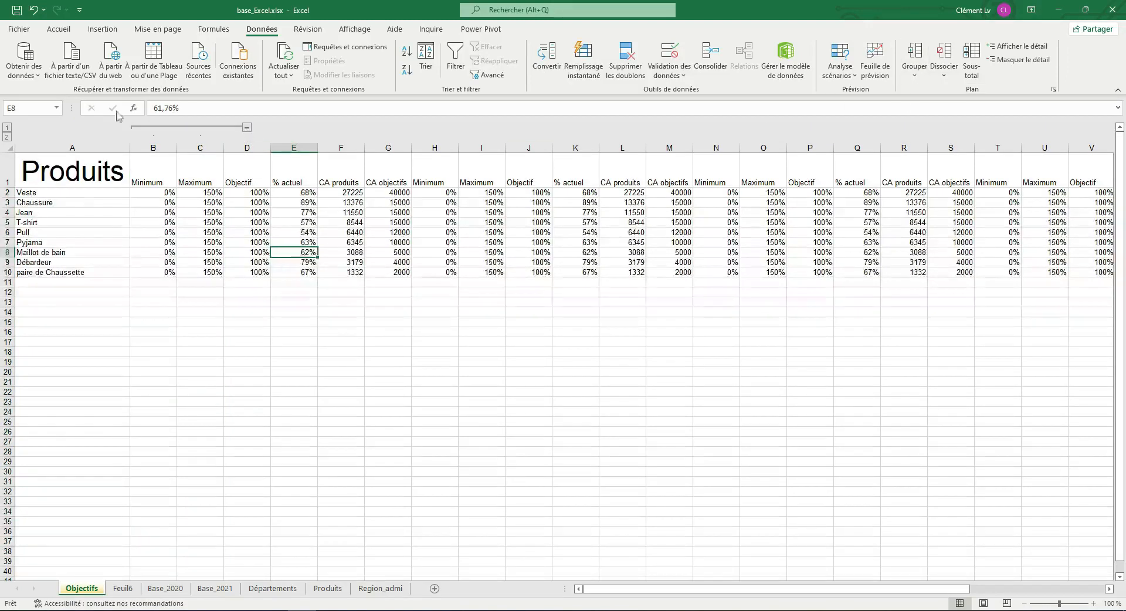
{"action": "left_click", "coordinate": [247, 127]}
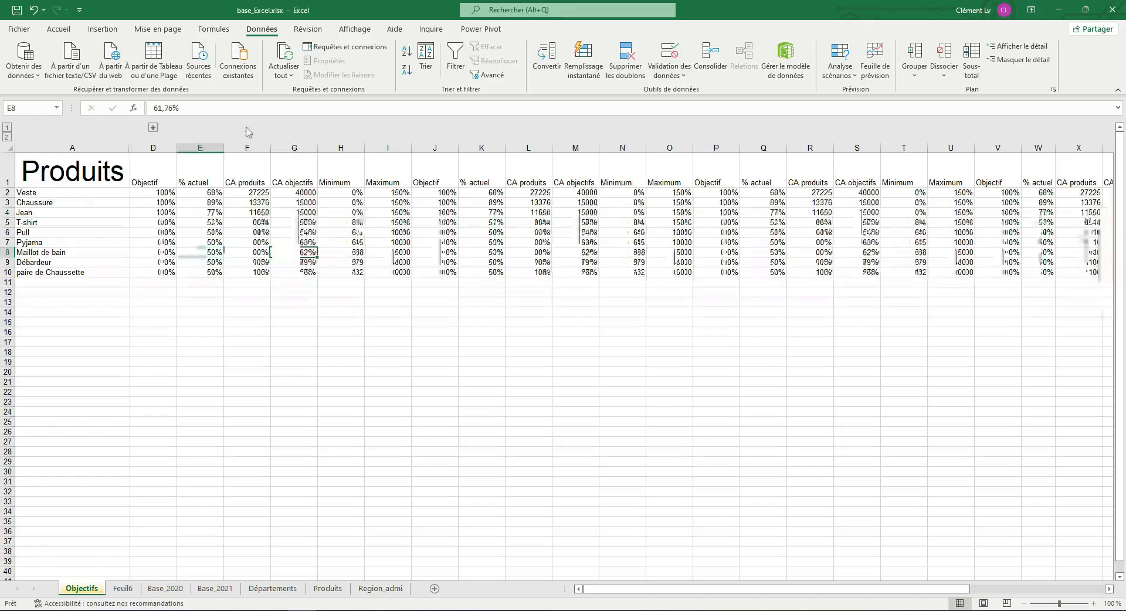
{"action": "left_click", "coordinate": [155, 128]}
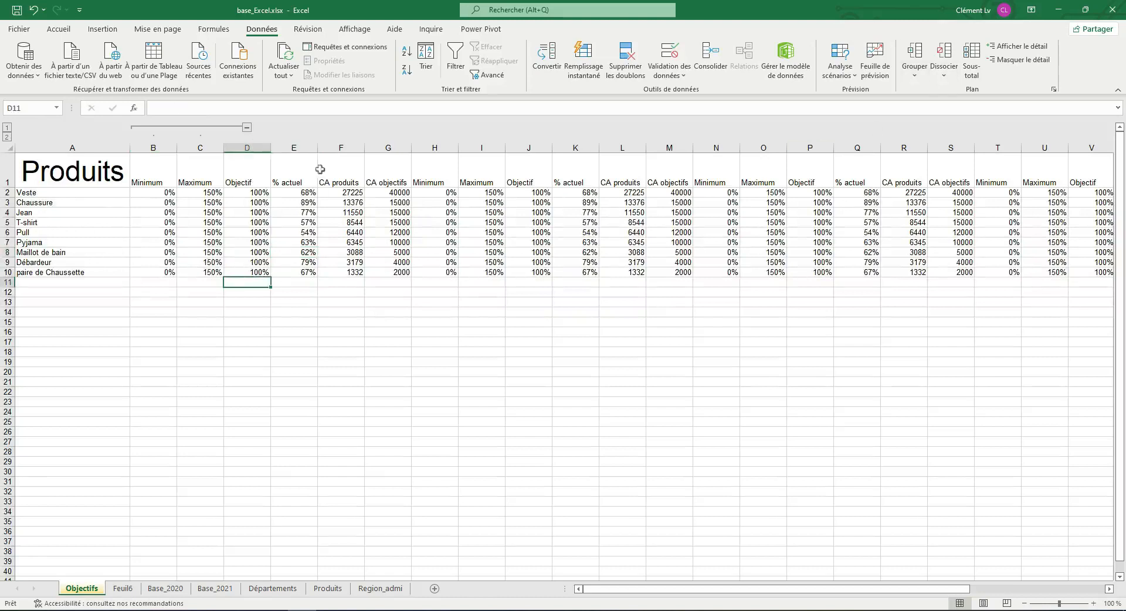
{"action": "left_click", "coordinate": [296, 147]}
{"action": "right_click", "coordinate": [296, 147]}
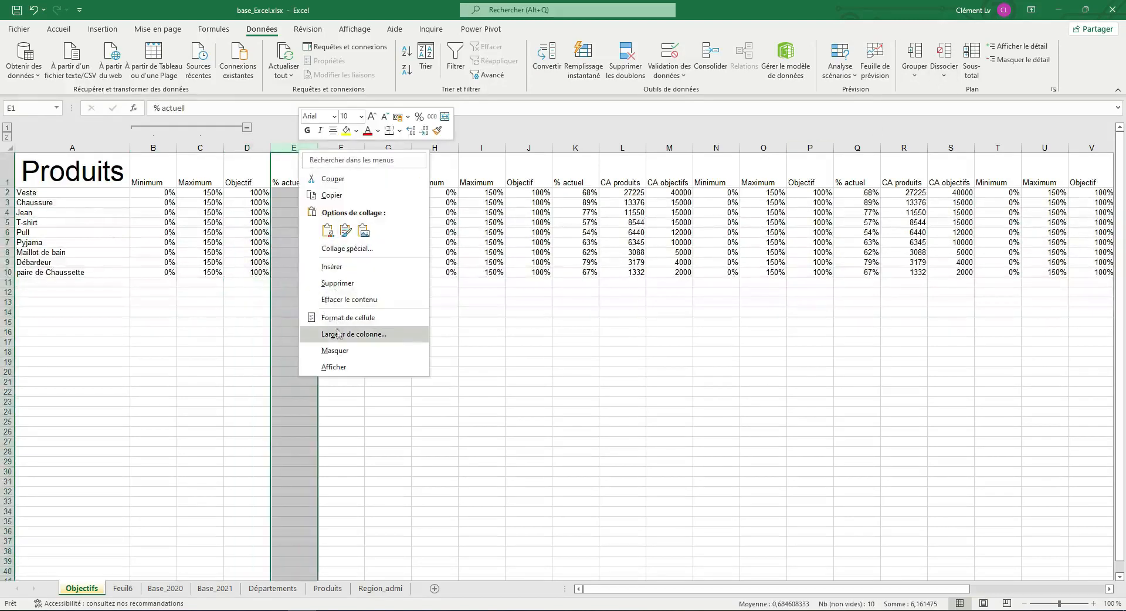
{"action": "left_click", "coordinate": [231, 286]}
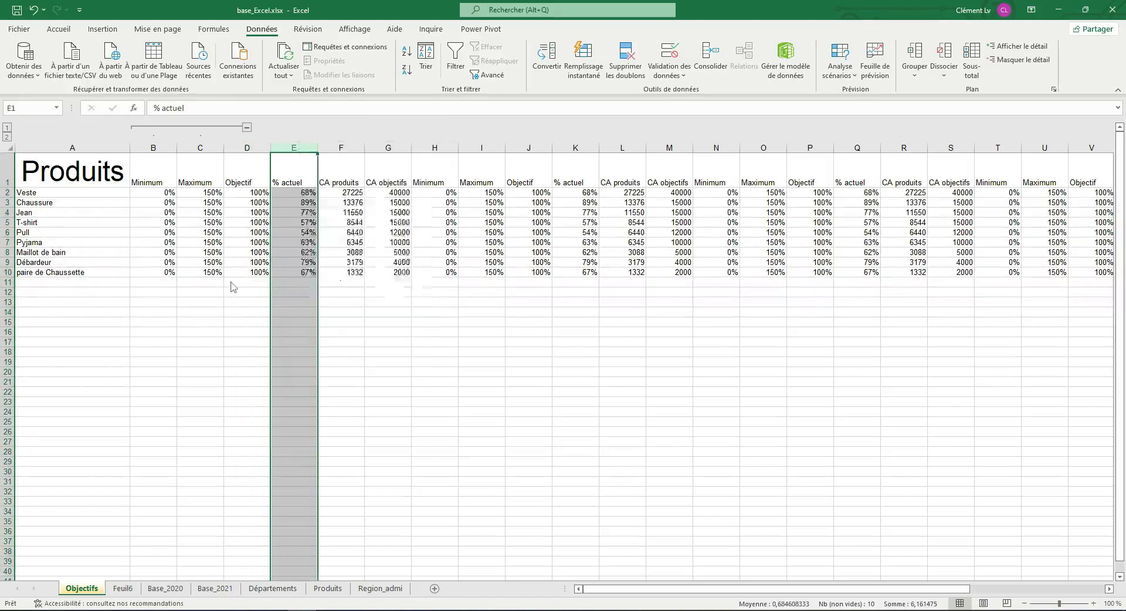
{"action": "left_click", "coordinate": [231, 277]}
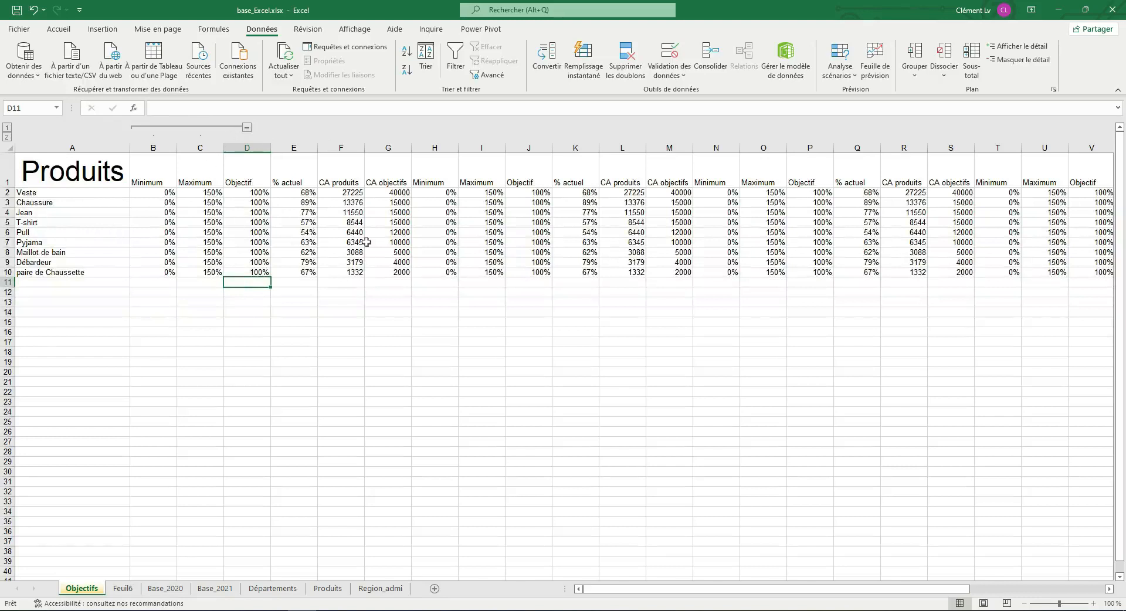
{"action": "left_click", "coordinate": [199, 243]}
Step: Group columns B through H as an outer level around the existing group of columns B and C
{"action": "left_click_drag", "start_coordinate": [147, 147], "coordinate": [421, 141]}
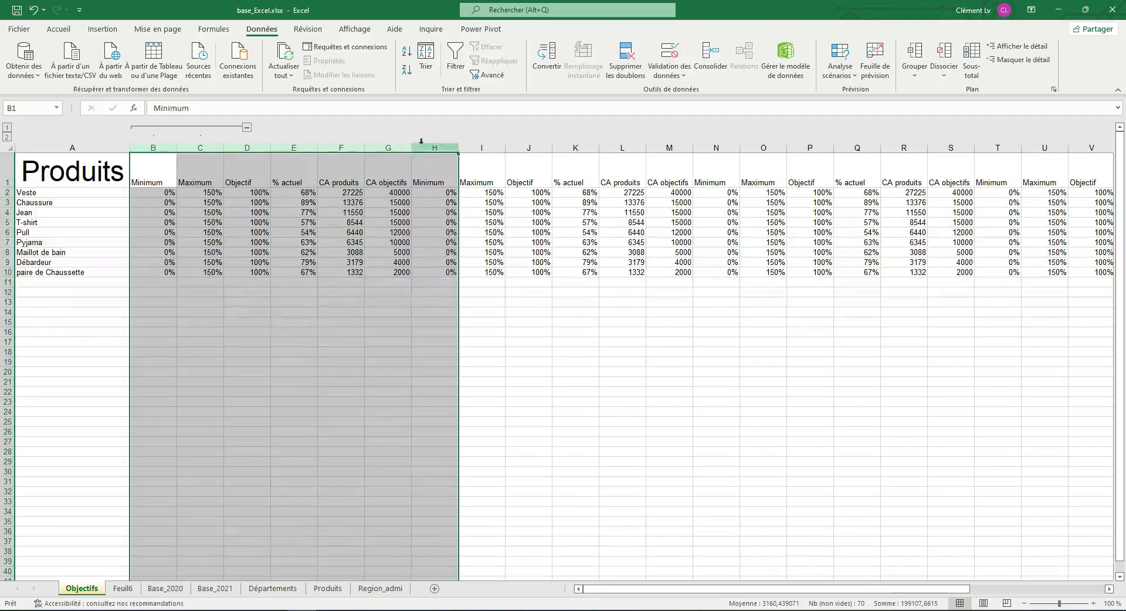
{"action": "right_click", "coordinate": [391, 147]}
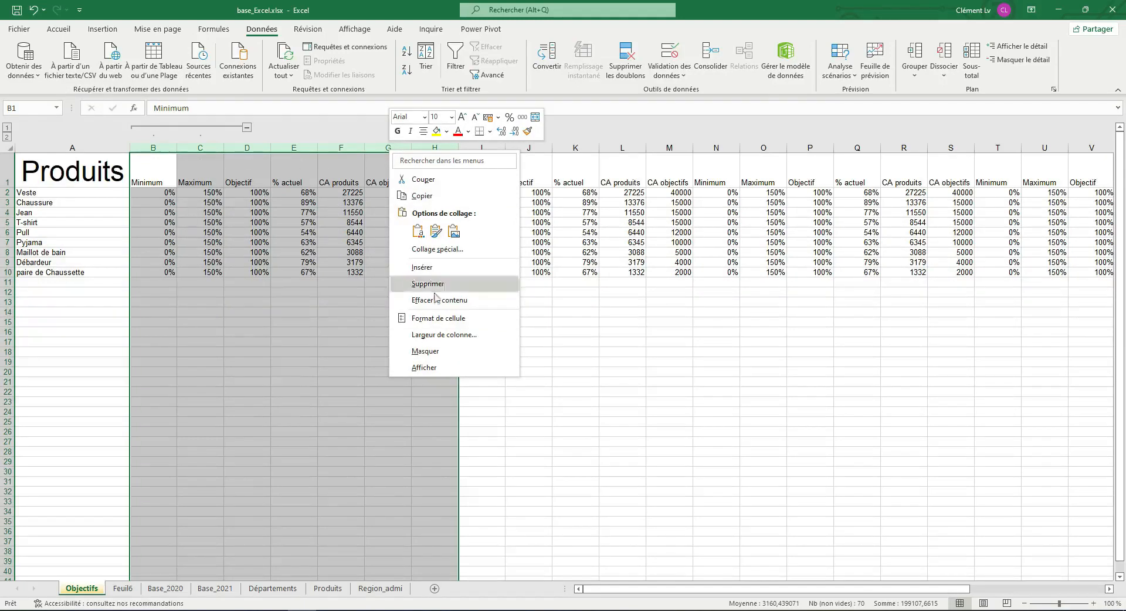
{"action": "left_click", "coordinate": [909, 71]}
{"action": "left_click", "coordinate": [927, 90]}
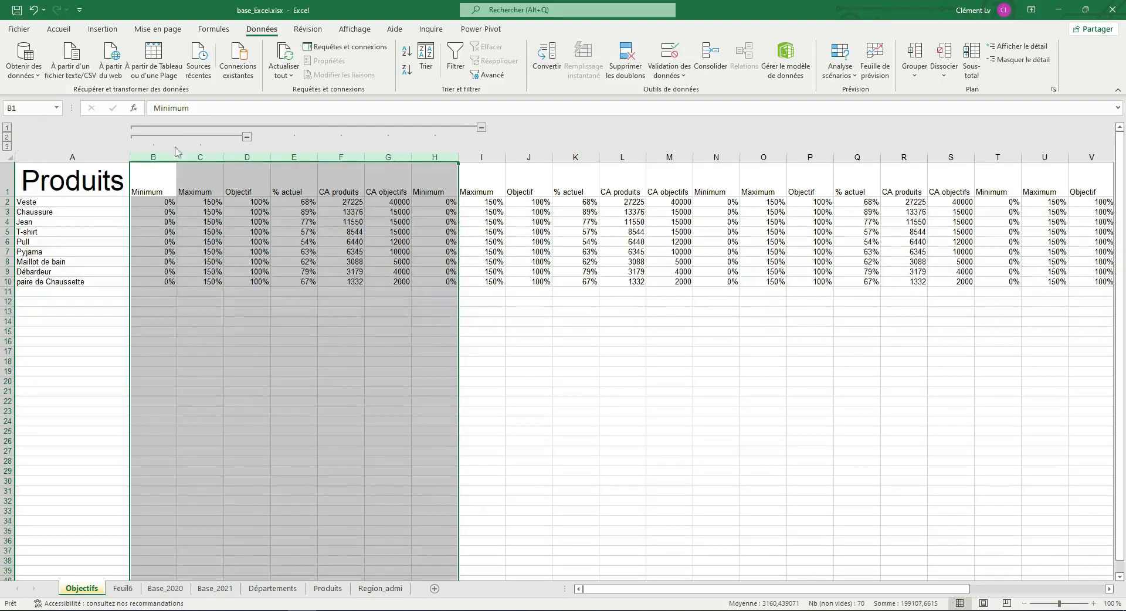
Step: Switch the column outline back and forth between levels 2 and 1, ending on level 2
{"action": "left_click", "coordinate": [7, 138]}
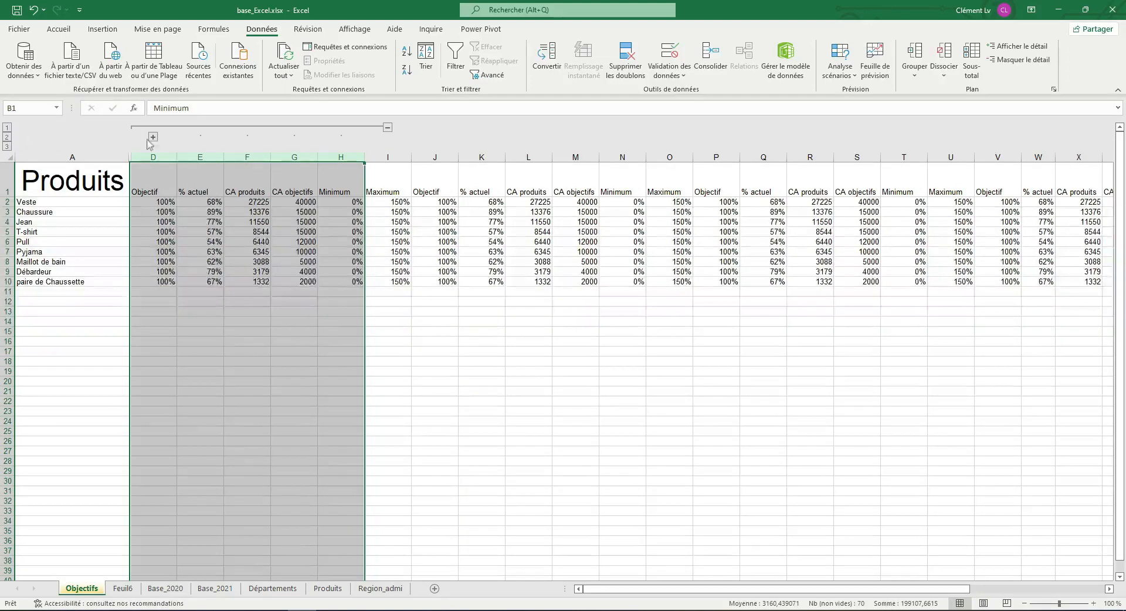
{"action": "left_click", "coordinate": [183, 216]}
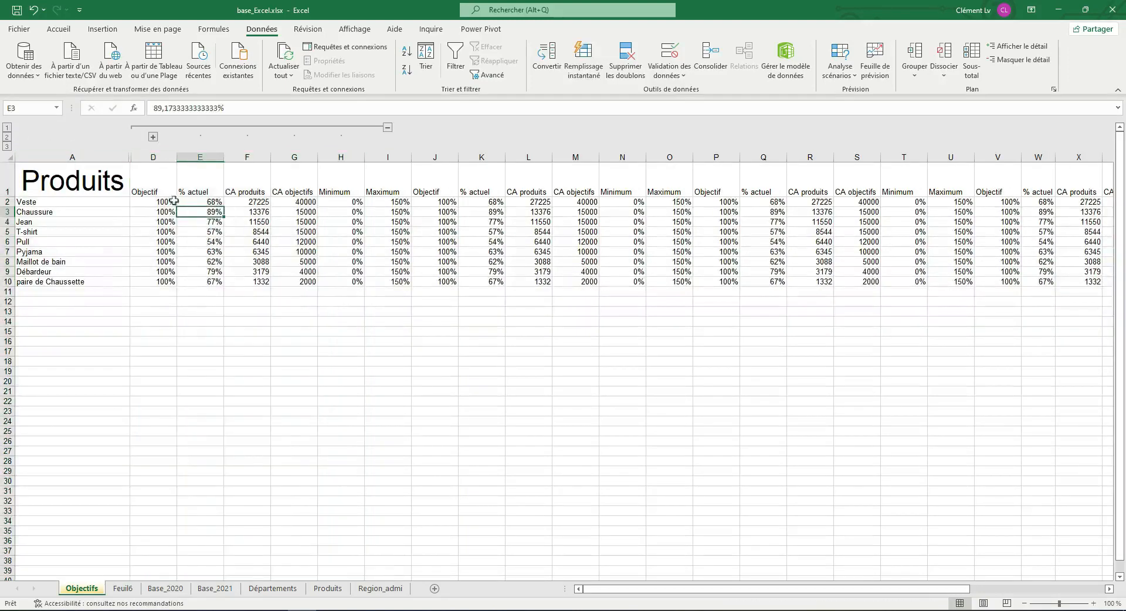
{"action": "left_click", "coordinate": [7, 128]}
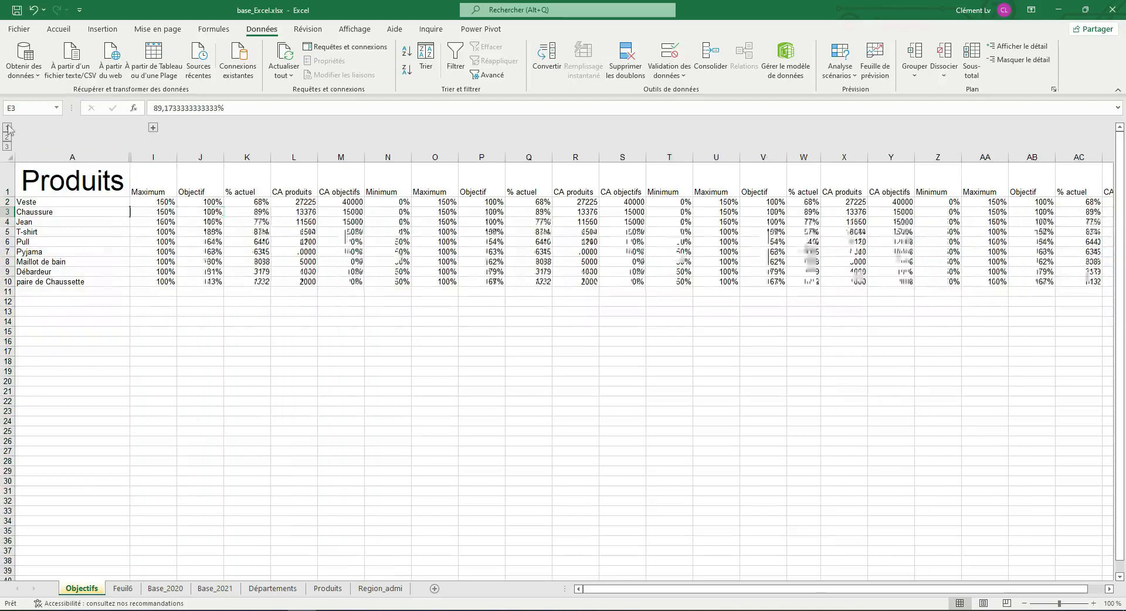
{"action": "left_click", "coordinate": [7, 137]}
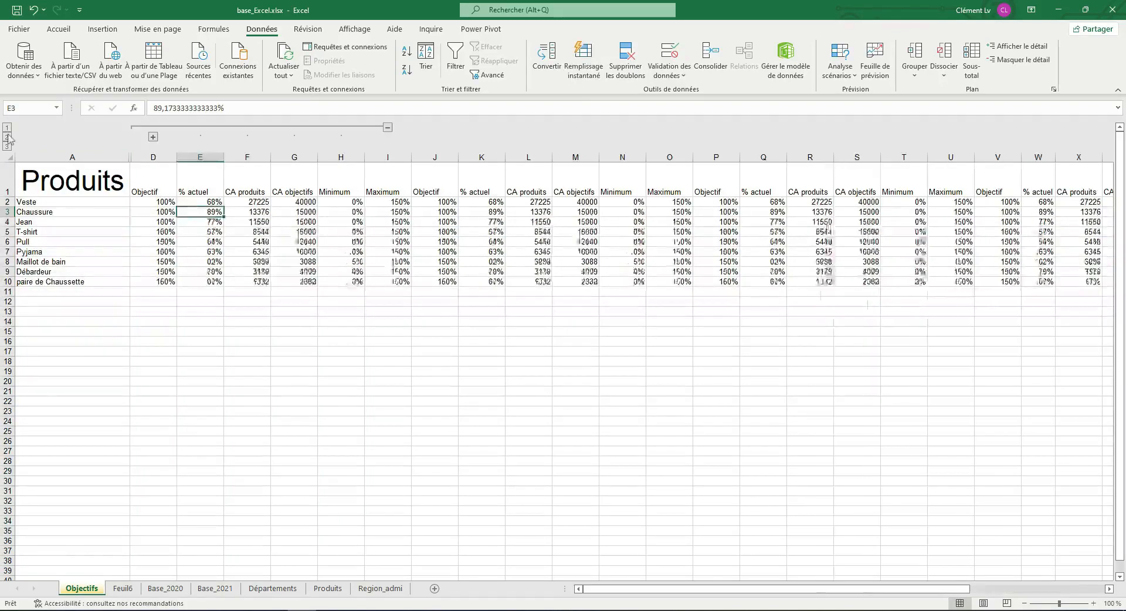
{"action": "left_click", "coordinate": [7, 129]}
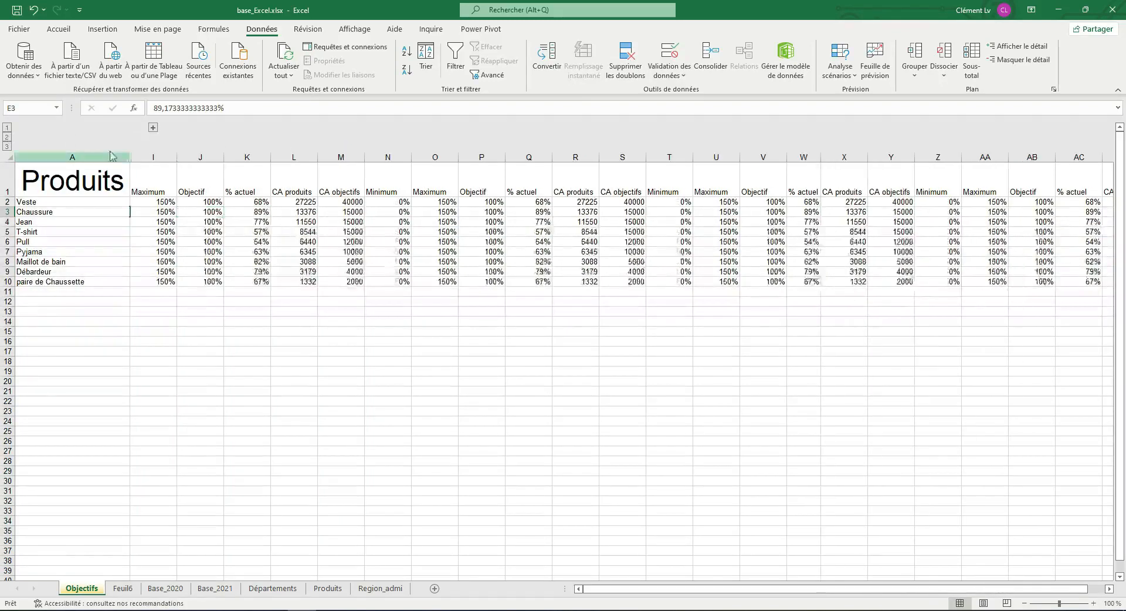
{"action": "left_click", "coordinate": [7, 137]}
Step: Expand the nested group that holds columns B and C
{"action": "left_click_drag", "start_coordinate": [246, 157], "coordinate": [433, 156]}
{"action": "left_click", "coordinate": [340, 201]}
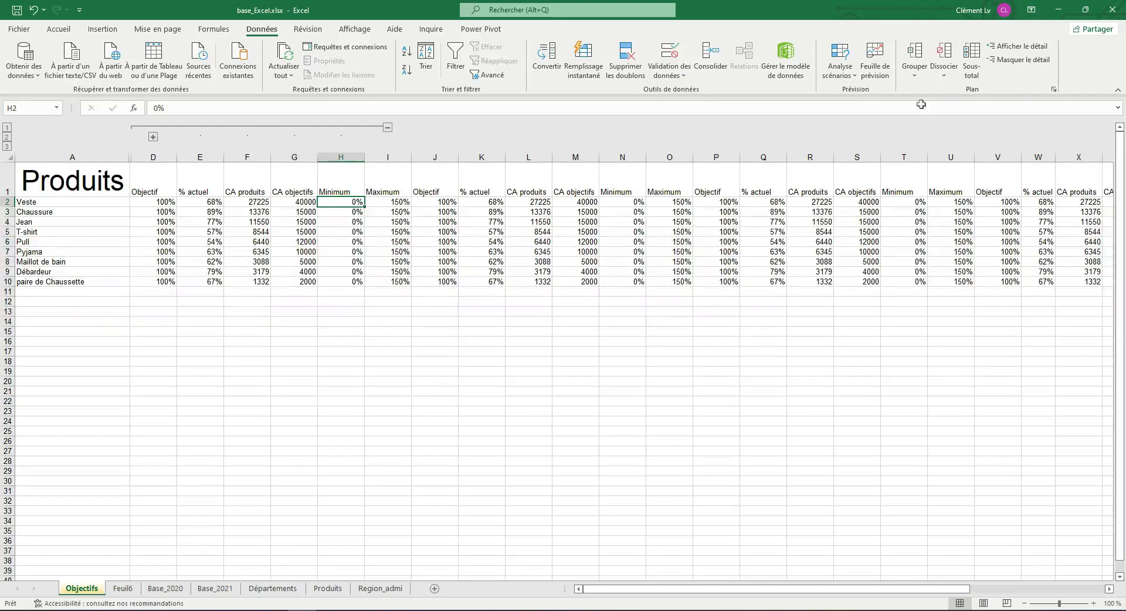
{"action": "left_click", "coordinate": [153, 137]}
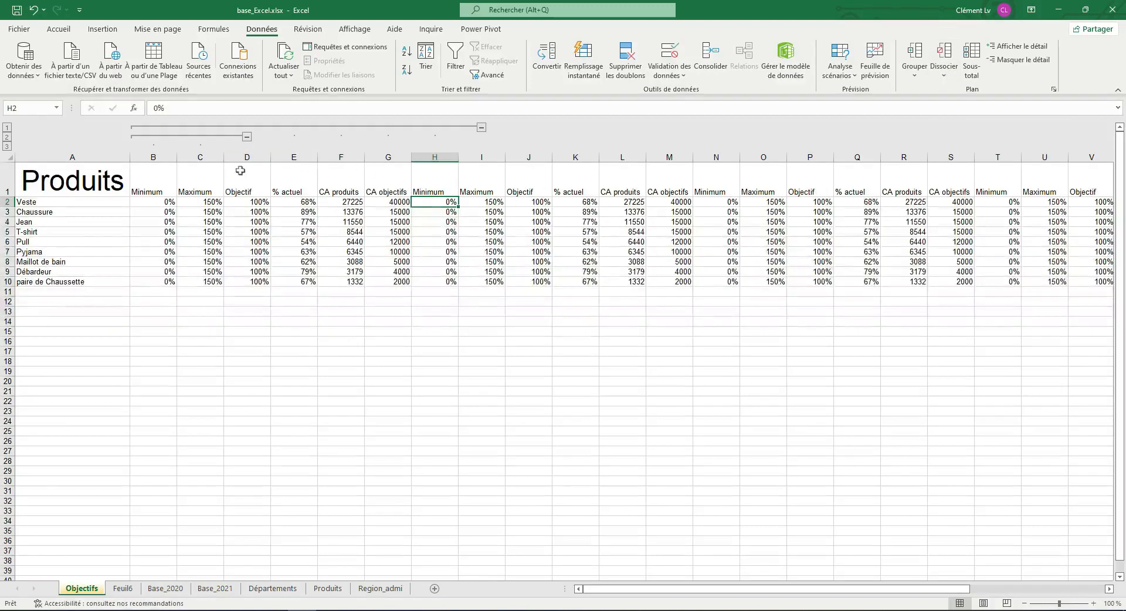
{"action": "left_click", "coordinate": [293, 252]}
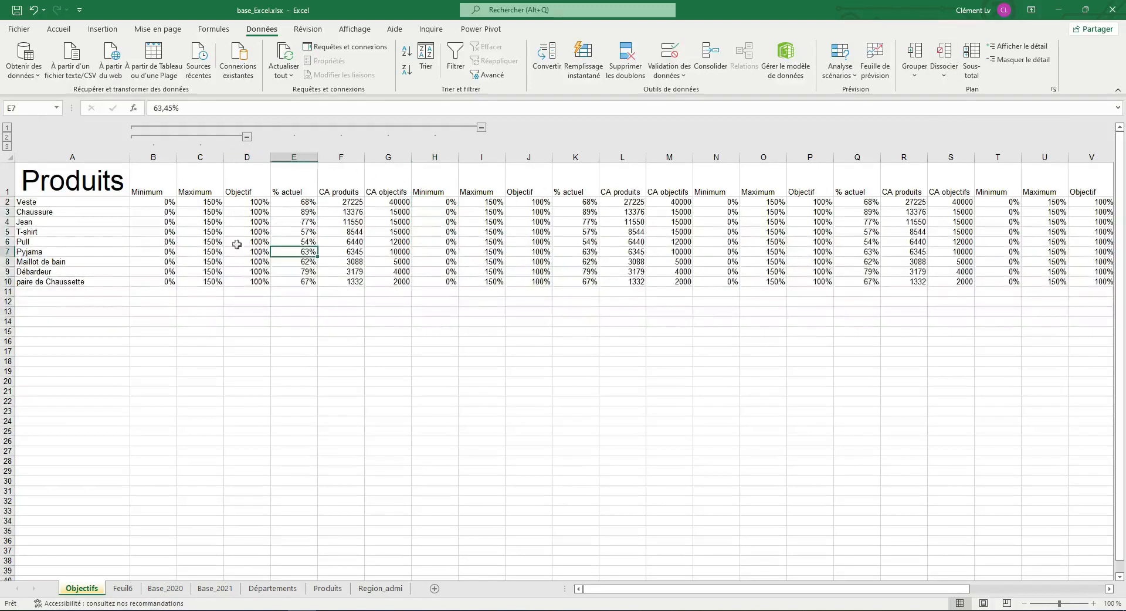
Step: Ungroup columns B and C, keeping the outer group of columns B through H
{"action": "left_click_drag", "start_coordinate": [150, 156], "coordinate": [204, 151]}
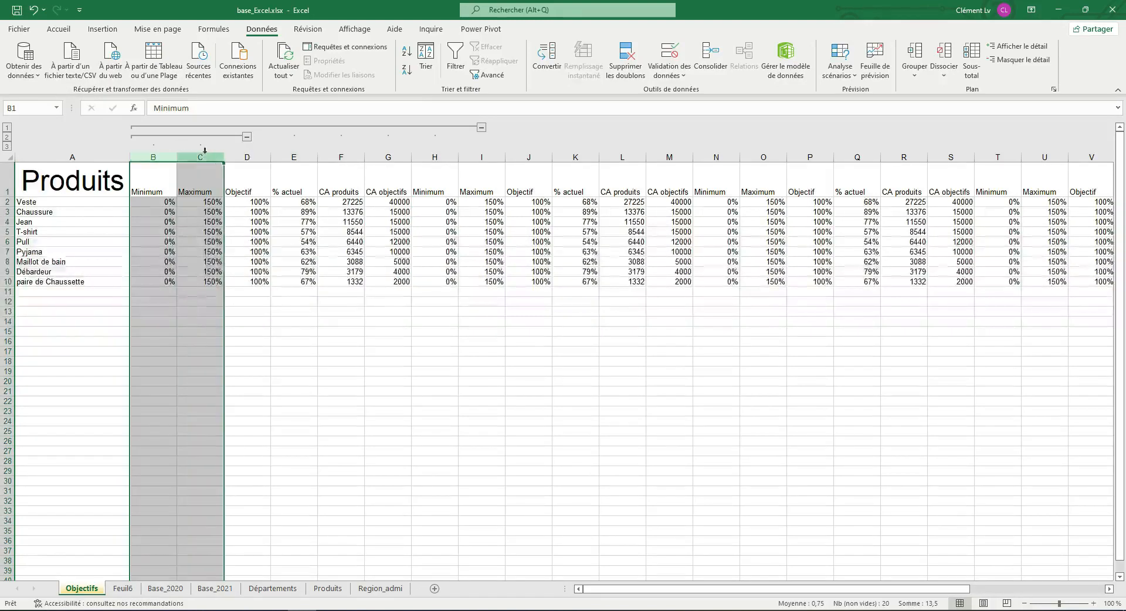
{"action": "left_click", "coordinate": [944, 76]}
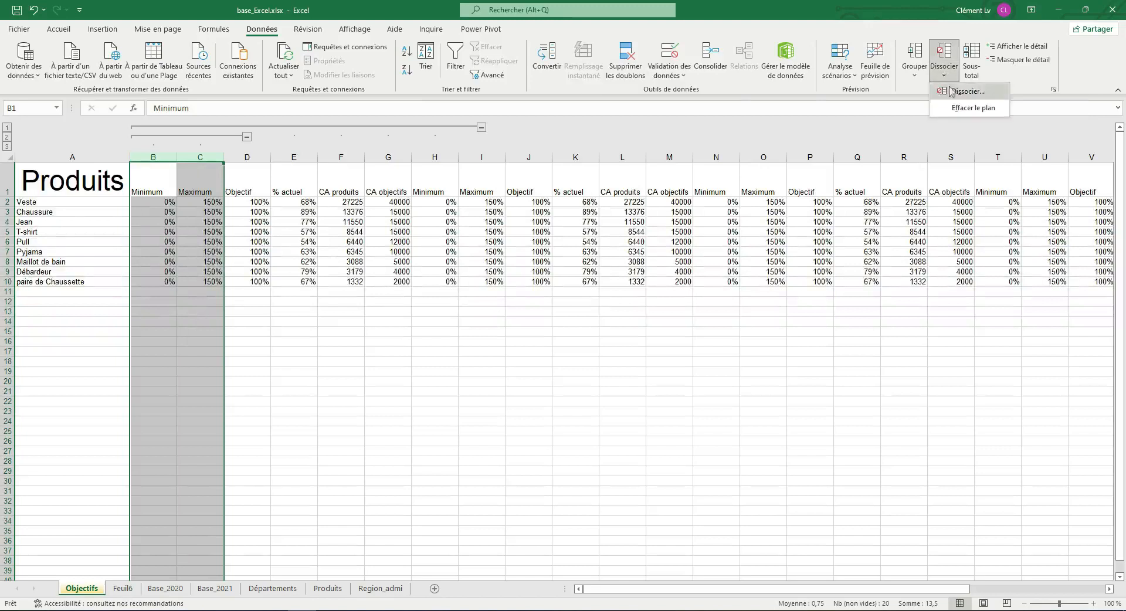
{"action": "left_click", "coordinate": [962, 104]}
{"action": "left_click", "coordinate": [247, 252]}
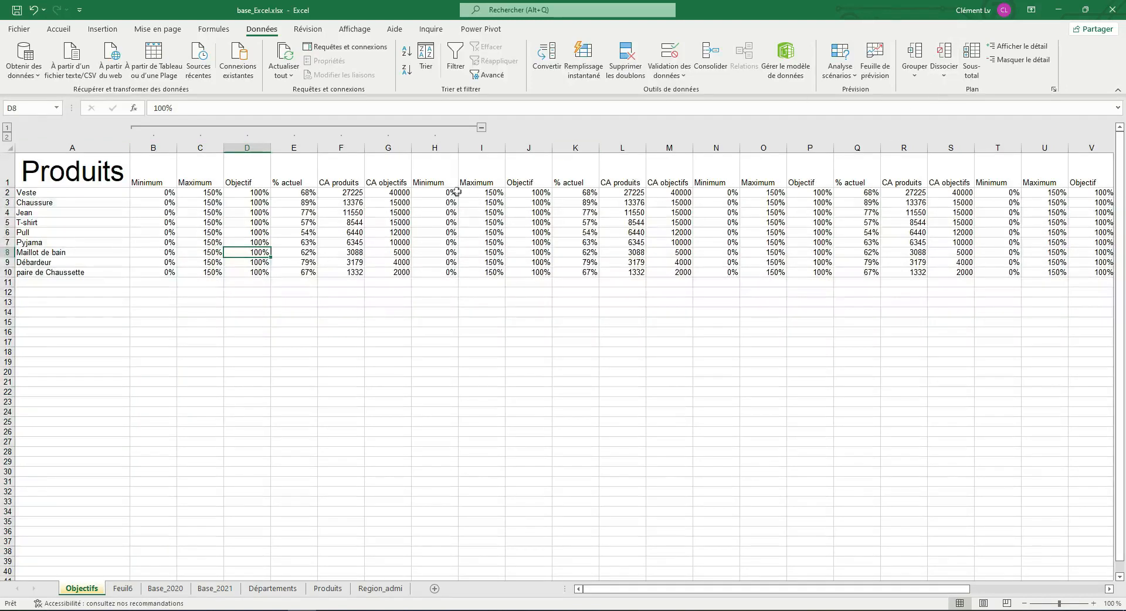
Step: Group columns B and C as a nested level inside the outer group of columns B through H
{"action": "left_click", "coordinate": [439, 231]}
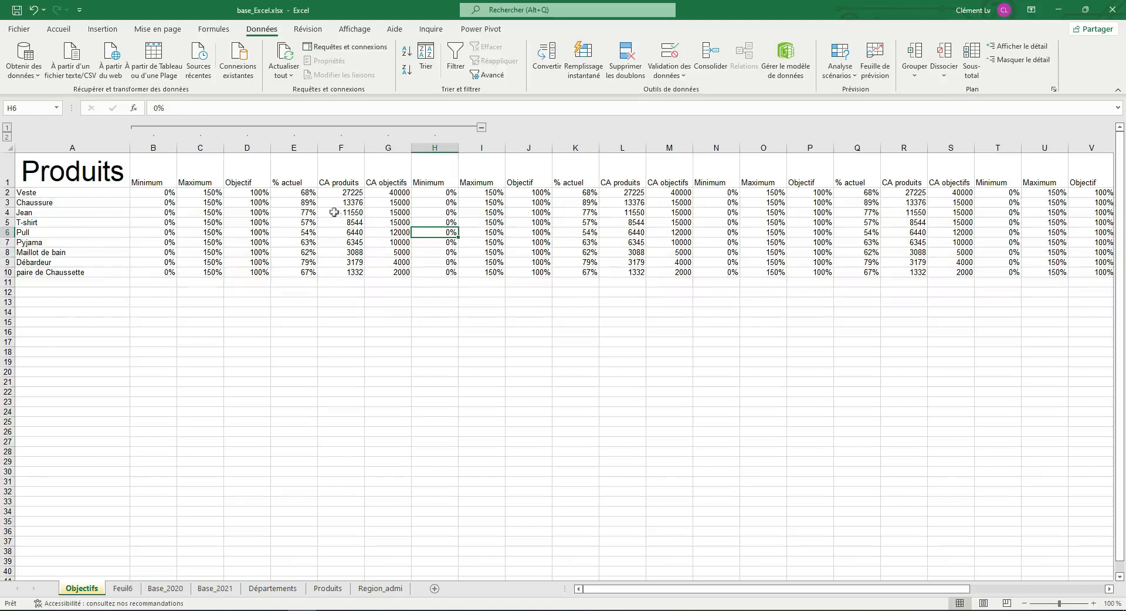
{"action": "left_click_drag", "start_coordinate": [153, 148], "coordinate": [200, 148]}
{"action": "left_click", "coordinate": [906, 79]}
{"action": "left_click", "coordinate": [929, 96]}
{"action": "left_click", "coordinate": [337, 242]}
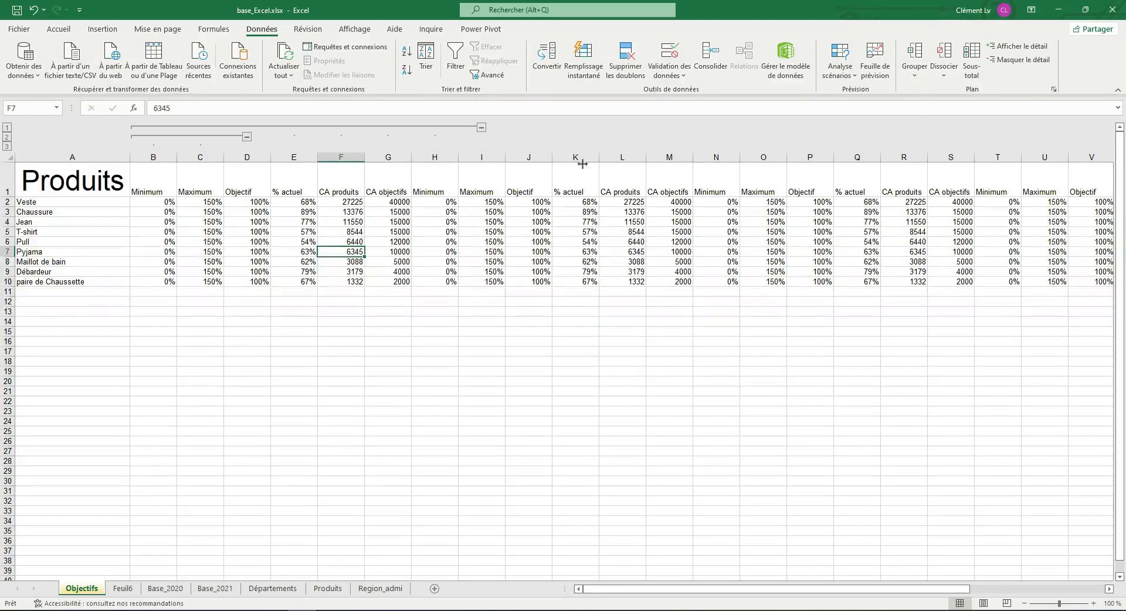
Step: Clear the entire outline from the Objectifs sheet, removing all column groups at once
{"action": "left_click", "coordinate": [945, 75]}
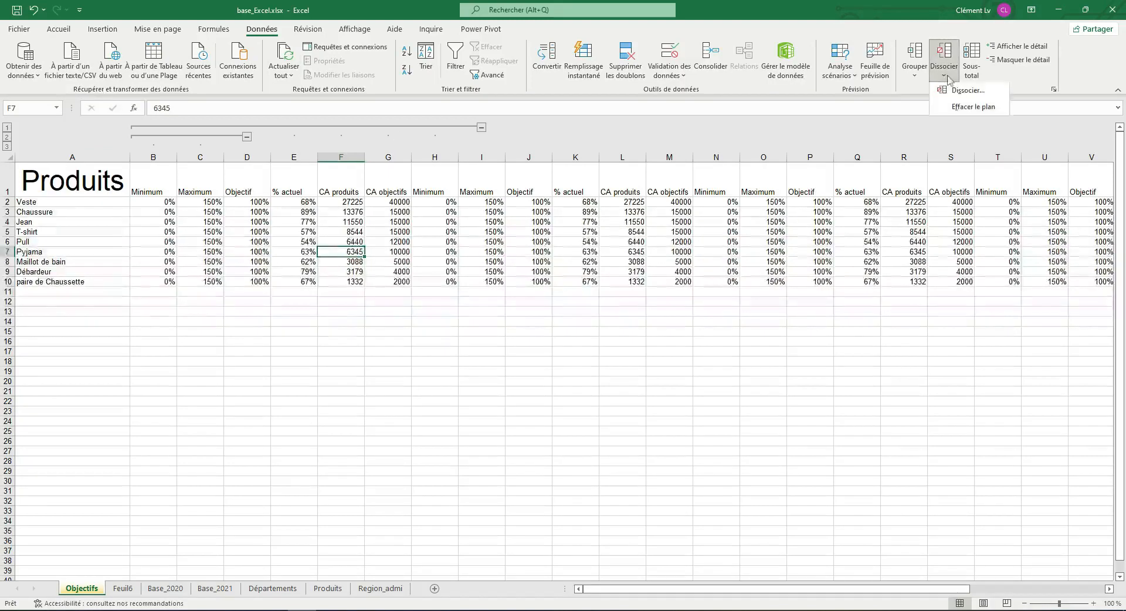
{"action": "left_click", "coordinate": [959, 109]}
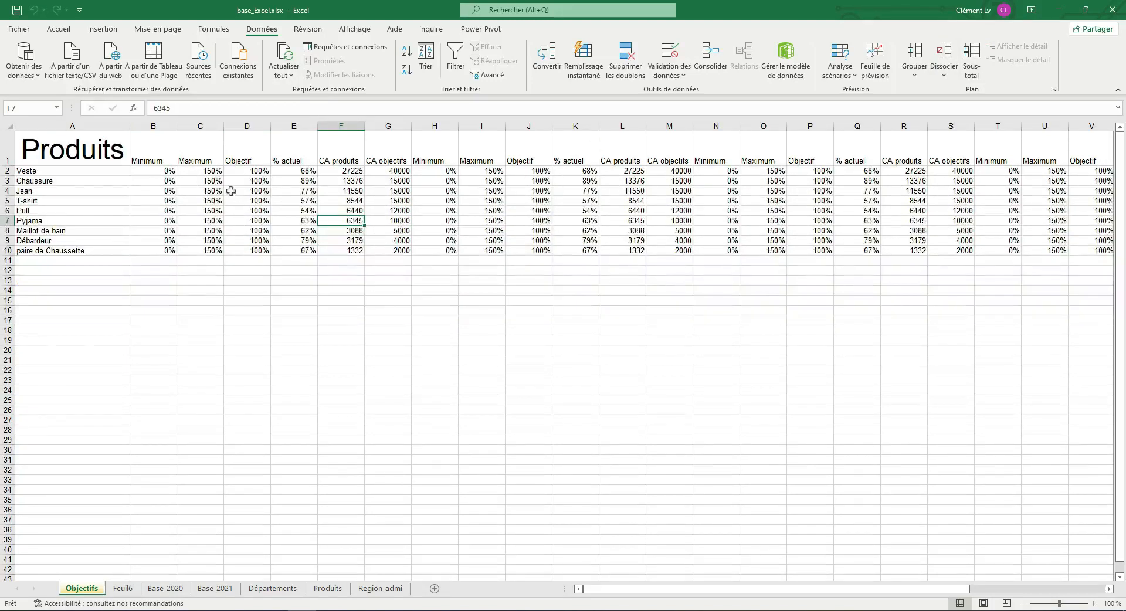
{"action": "left_click_drag", "start_coordinate": [211, 138], "coordinate": [436, 563]}
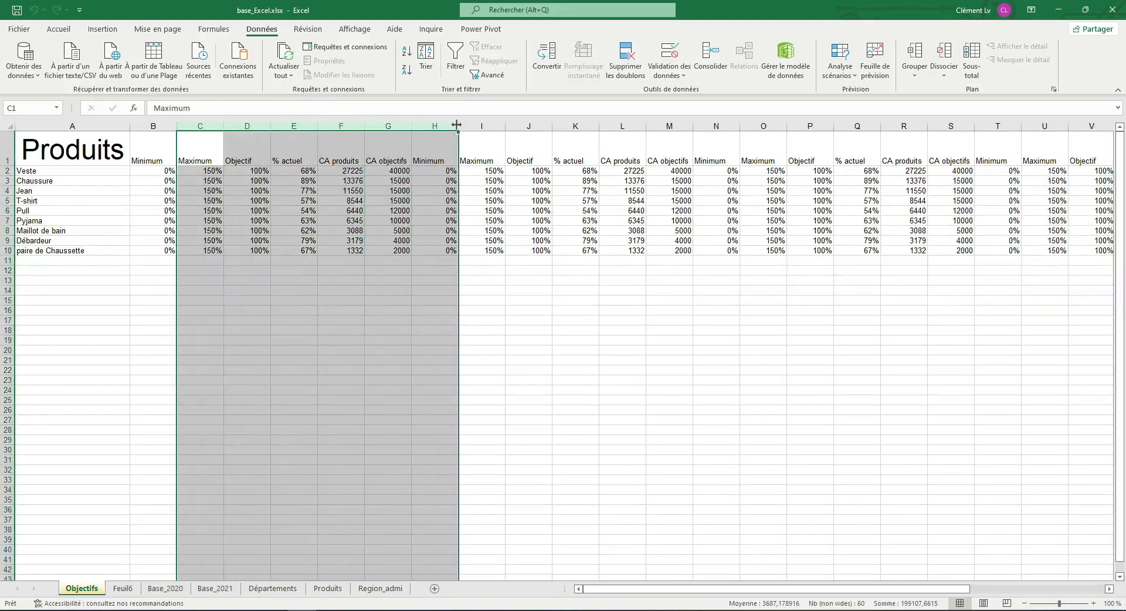
{"action": "left_click", "coordinate": [107, 220]}
{"action": "left_click_drag", "start_coordinate": [7, 191], "coordinate": [10, 230]}
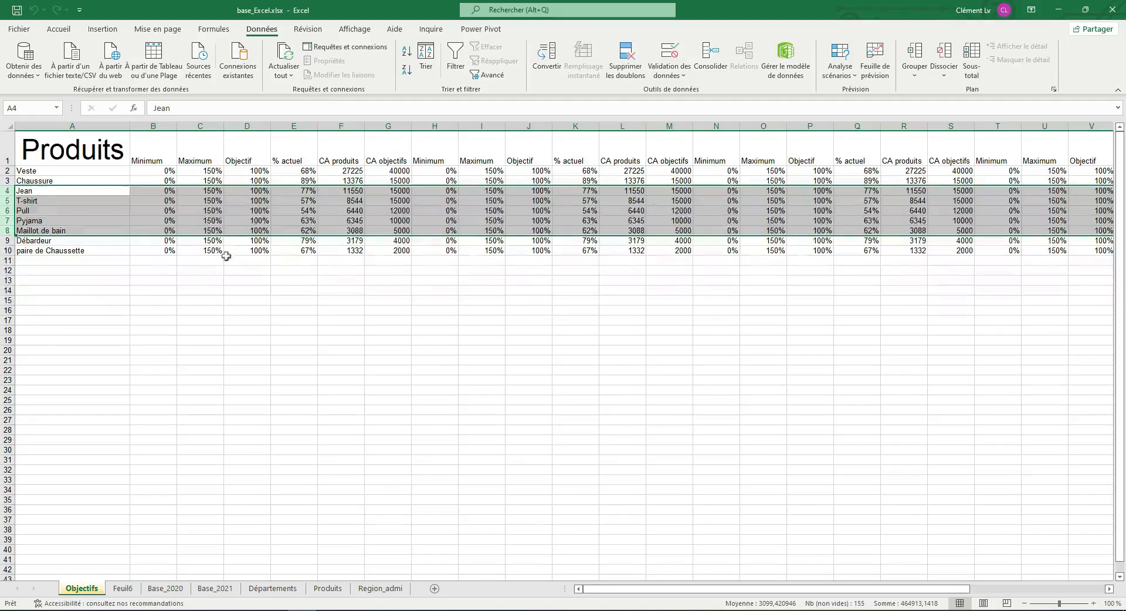
{"action": "left_click", "coordinate": [352, 191]}
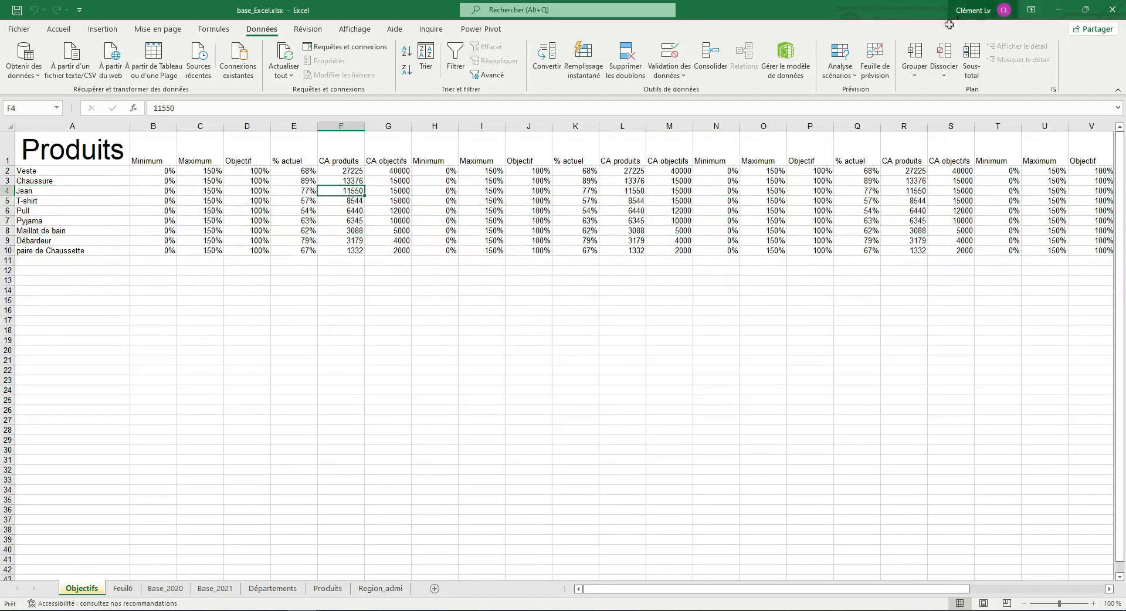
{"action": "left_click", "coordinate": [916, 75]}
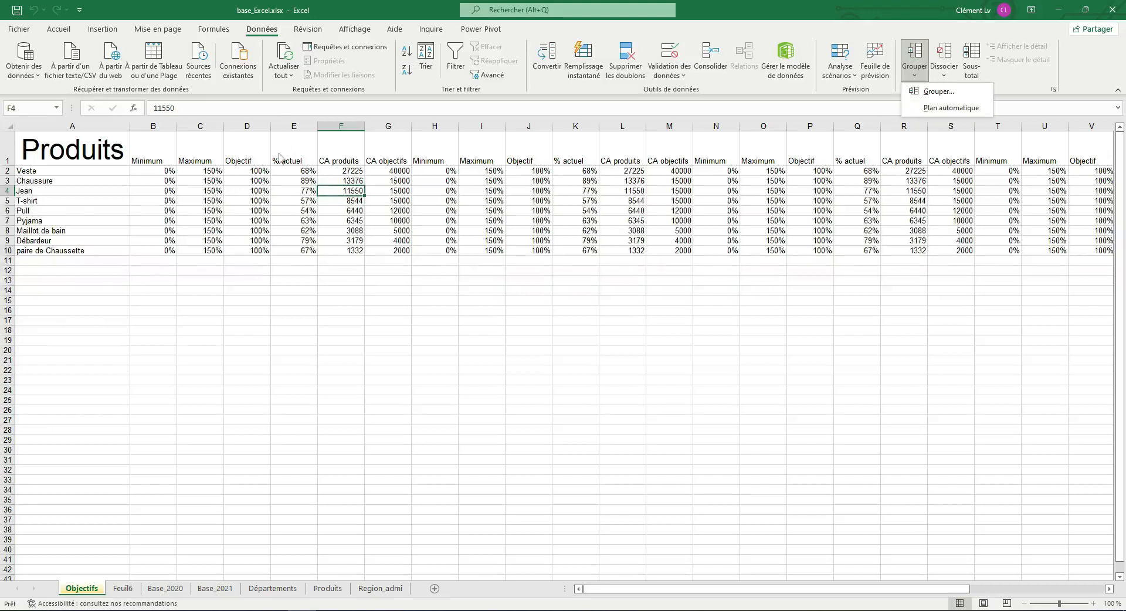
{"action": "left_click", "coordinate": [385, 281]}
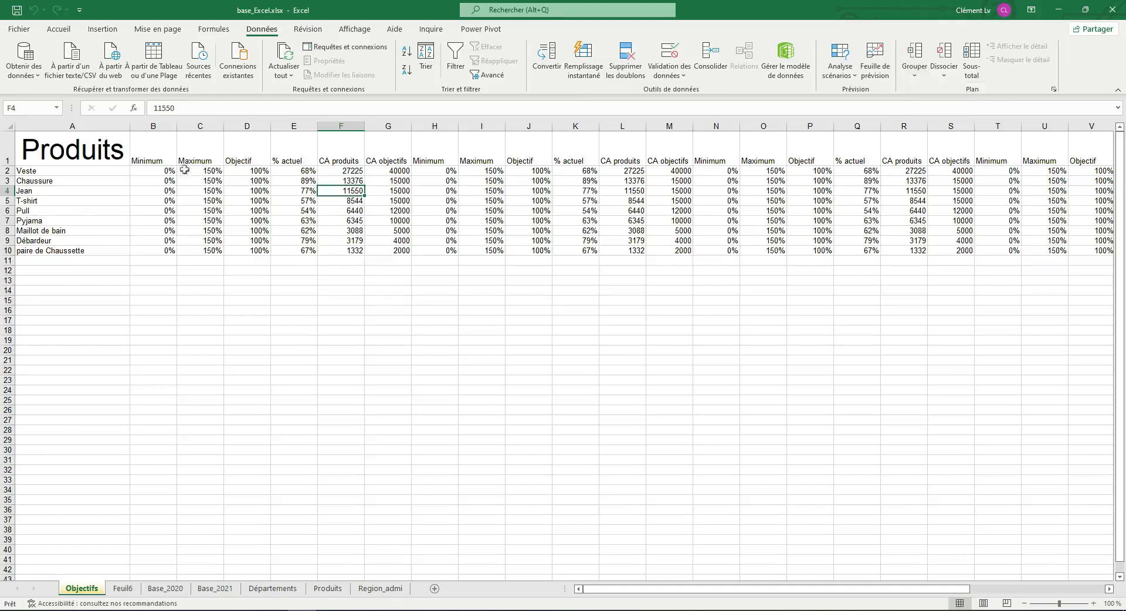
{"action": "left_click_drag", "start_coordinate": [63, 152], "coordinate": [686, 155]}
{"action": "left_click", "coordinate": [517, 188]}
{"action": "left_click_drag", "start_coordinate": [88, 148], "coordinate": [261, 160]}
{"action": "left_click", "coordinate": [208, 220]}
{"action": "left_click_drag", "start_coordinate": [141, 150], "coordinate": [622, 154]}
{"action": "left_click", "coordinate": [371, 252]}
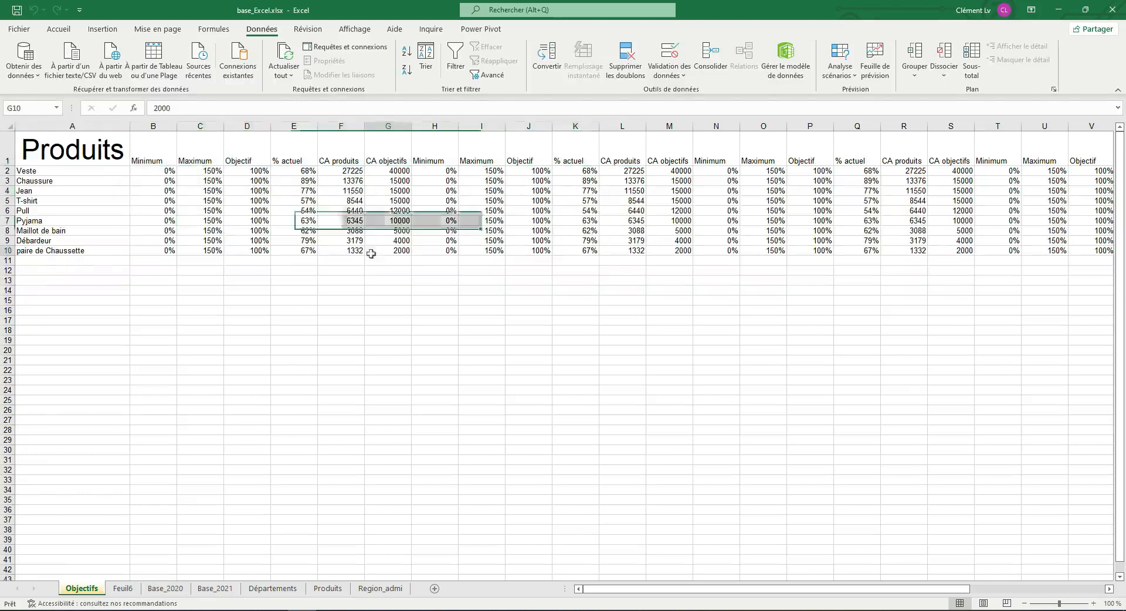
{"action": "left_click", "coordinate": [68, 260]}
{"action": "left_click_drag", "start_coordinate": [139, 260], "coordinate": [732, 260]}
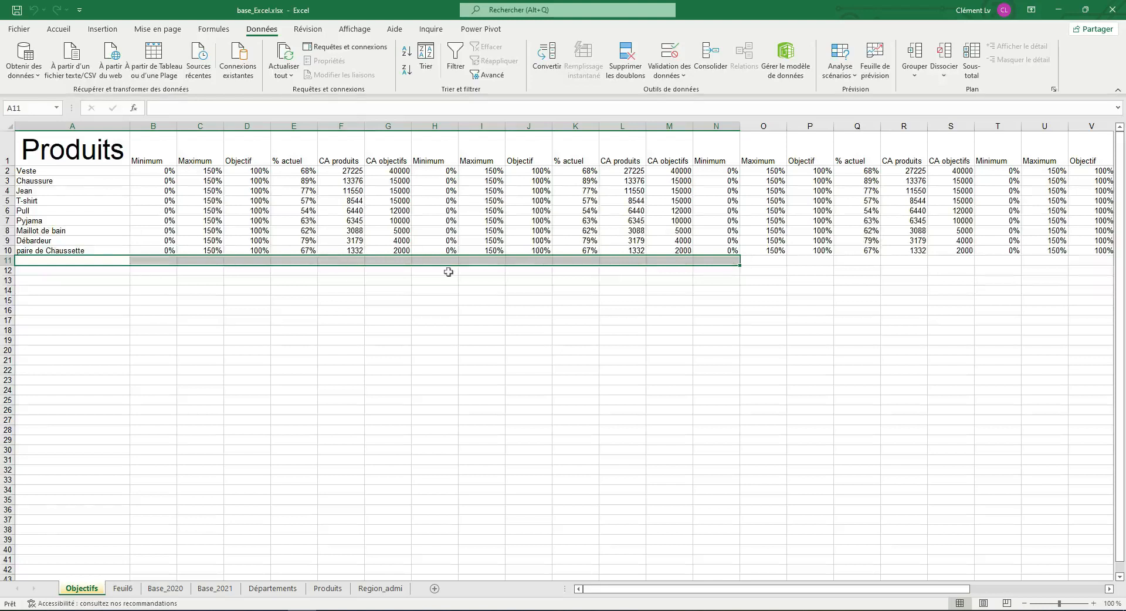